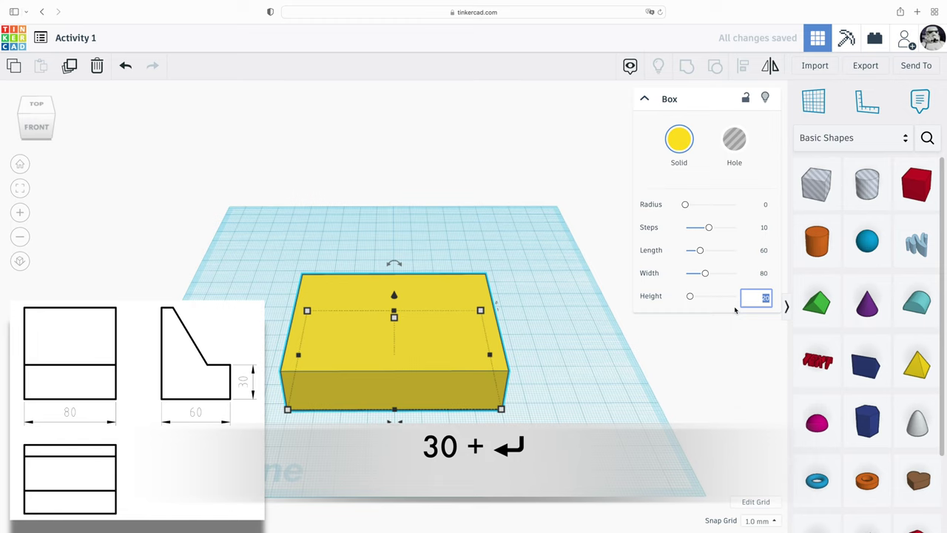
Set the box's height to 30 mm and move it 13 mm toward the back of the workplane.
{"action": "key", "text": "Return"}
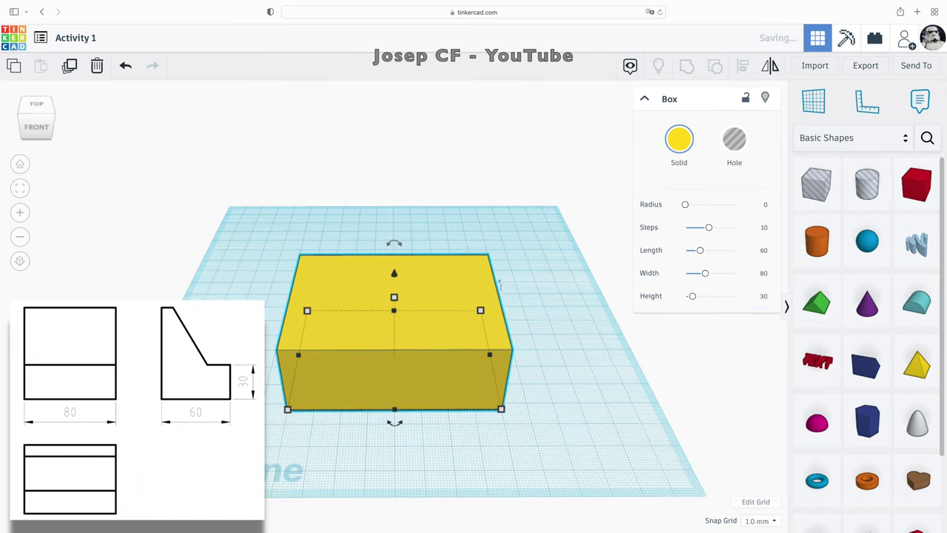
{"action": "left_click", "coordinate": [564, 453]}
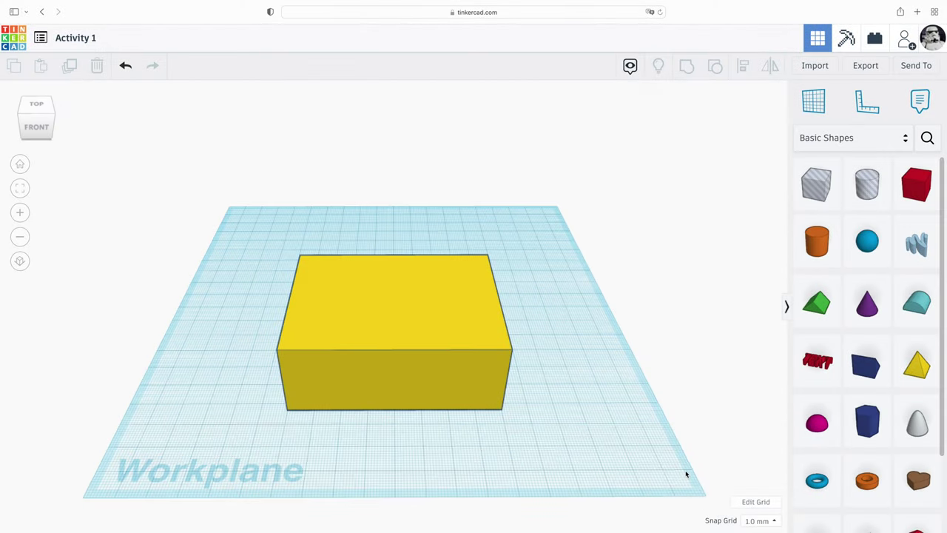
{"action": "left_click", "coordinate": [405, 332]}
{"action": "left_click_drag", "start_coordinate": [405, 332], "coordinate": [405, 310]}
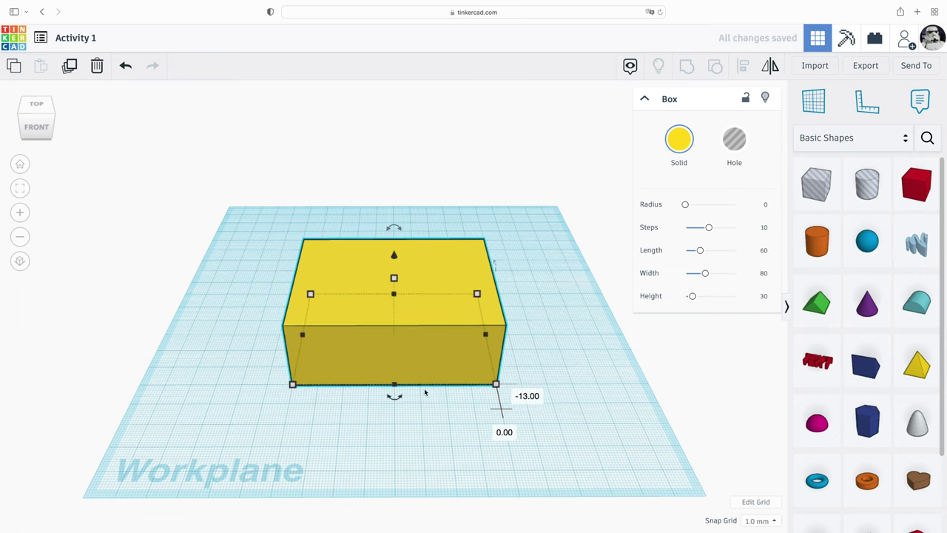
Nudge the box sideways across the workplane in 1 mm increments, first left, followed by right.
{"action": "key", "text": "Left"}
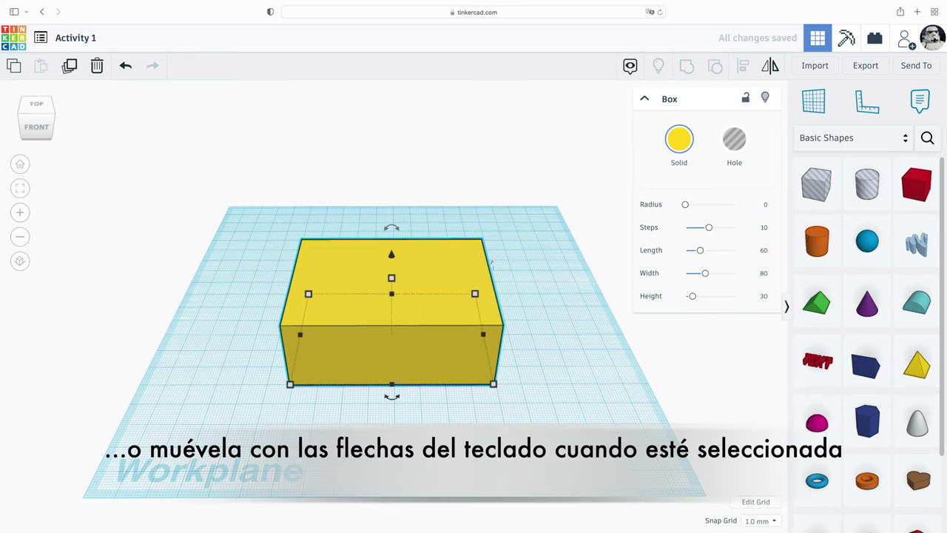
{"action": "key", "text": "Left"}
{"action": "key", "text": "Left"}
{"action": "key", "text": "Left"}
{"action": "key", "text": "Left"}
{"action": "key", "text": "Left"}
{"action": "key", "text": "Left"}
{"action": "key", "text": "Left"}
{"action": "key", "text": "Left"}
{"action": "key", "text": "Left"}
{"action": "key", "text": "Left"}
{"action": "key", "text": "Right"}
{"action": "key", "text": "Right"}
{"action": "key", "text": "Right"}
{"action": "key", "text": "Right"}
{"action": "key", "text": "Right"}
{"action": "key", "text": "Right"}
{"action": "key", "text": "Right"}
{"action": "key", "text": "Right"}
{"action": "key", "text": "Right"}
{"action": "key", "text": "Right"}
{"action": "key", "text": "Right"}
{"action": "key", "text": "Right"}
{"action": "key", "text": "Right"}
{"action": "key", "text": "Right"}
{"action": "key", "text": "Right"}
{"action": "key", "text": "Right"}
{"action": "key", "text": "Right"}
{"action": "key", "text": "Right"}
{"action": "key", "text": "Right"}
{"action": "key", "text": "Right"}
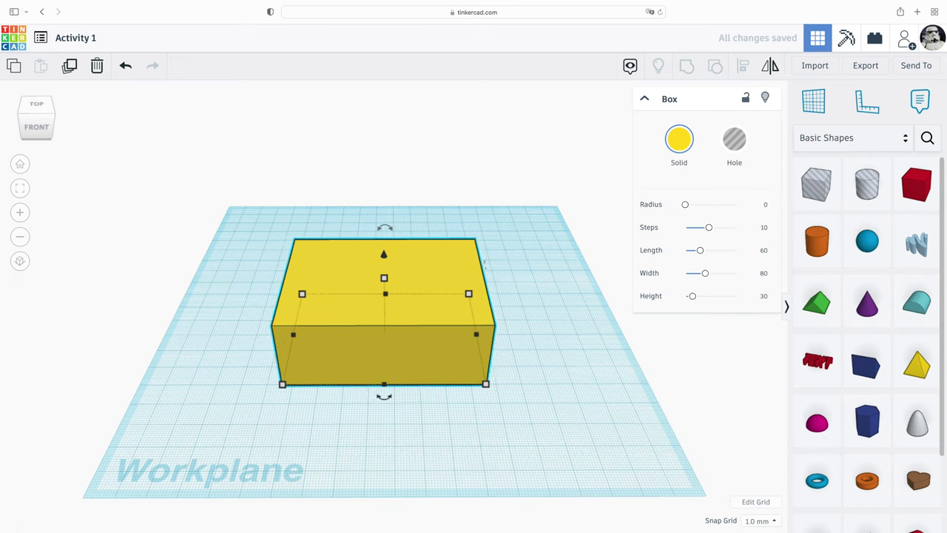
Nudge the box toward the back of the workplane and return it toward the front in 1 mm increments.
{"action": "key", "text": "Up"}
{"action": "key", "text": "Up"}
{"action": "key", "text": "Up"}
{"action": "key", "text": "Up"}
{"action": "key", "text": "Up"}
{"action": "key", "text": "Up"}
{"action": "key", "text": "Up"}
{"action": "key", "text": "Up"}
{"action": "key", "text": "Up"}
{"action": "key", "text": "Up"}
{"action": "key", "text": "Up"}
{"action": "key", "text": "Up"}
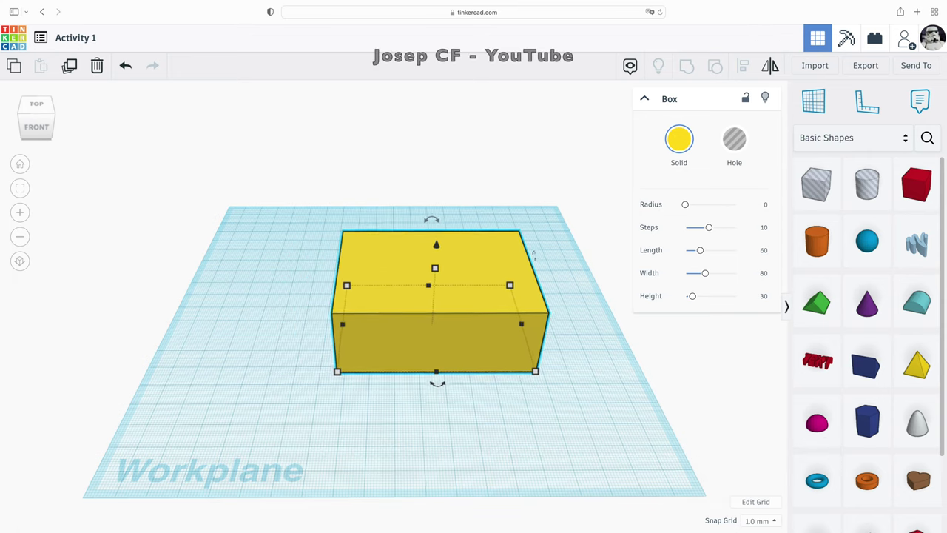
{"action": "key", "text": "Down"}
{"action": "key", "text": "Down"}
{"action": "key", "text": "Down"}
{"action": "key", "text": "Down"}
{"action": "key", "text": "Down"}
{"action": "key", "text": "Down"}
{"action": "key", "text": "Down"}
{"action": "key", "text": "Down"}
{"action": "key", "text": "Down"}
{"action": "key", "text": "Down"}
{"action": "key", "text": "Down"}
{"action": "key", "text": "Down"}
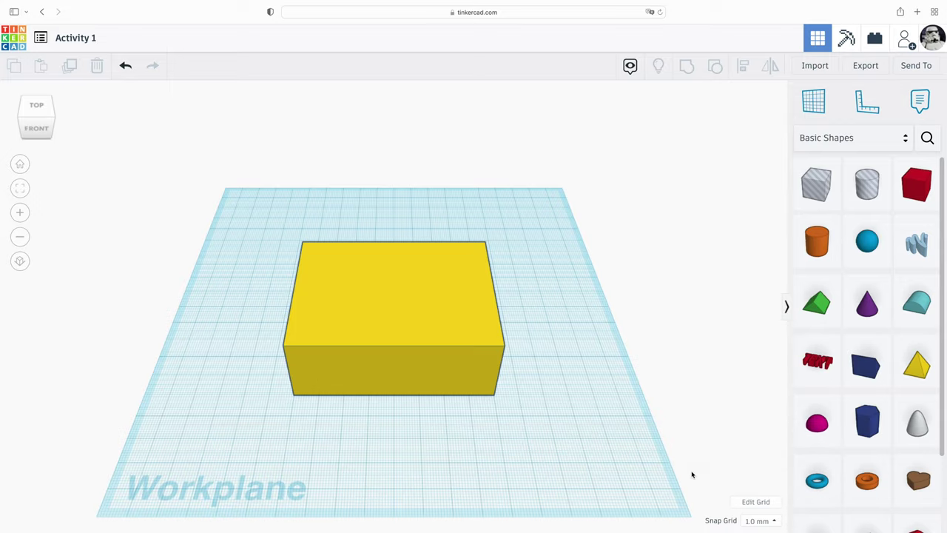
{"action": "scroll", "coordinate": [376, 423], "scroll_direction": "up", "scroll_amount": 10}
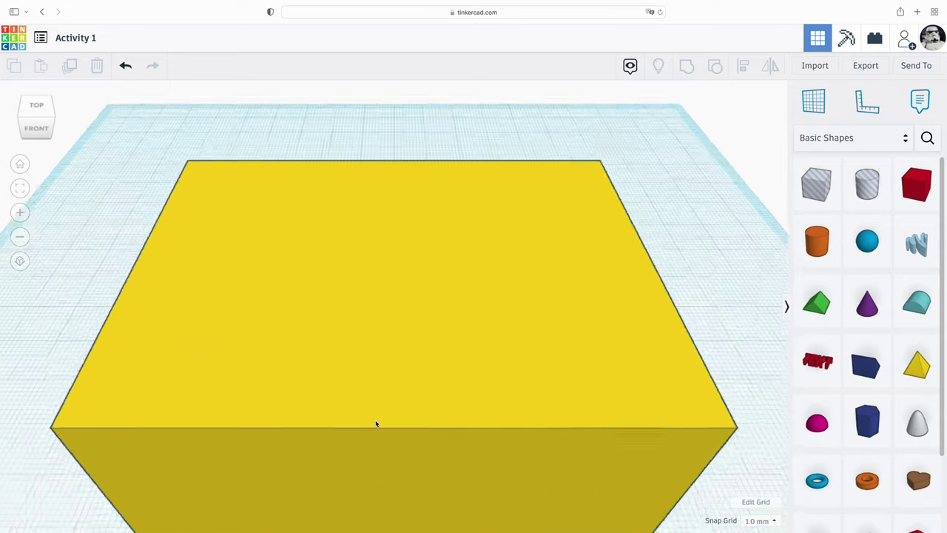
{"action": "scroll", "coordinate": [375, 423], "scroll_direction": "down", "scroll_amount": 10}
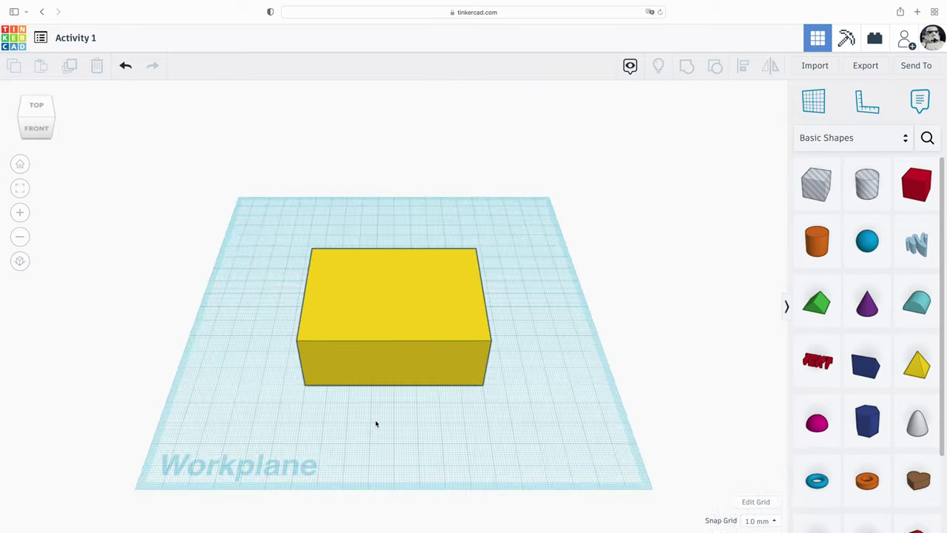
{"action": "scroll", "coordinate": [375, 424], "scroll_direction": "up", "scroll_amount": 6}
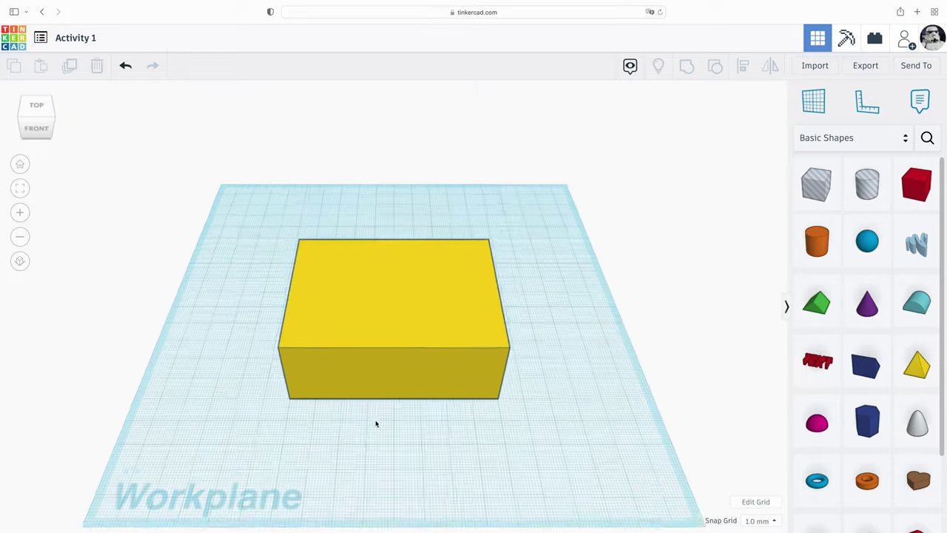
{"action": "scroll", "coordinate": [375, 423], "scroll_direction": "down", "scroll_amount": 5}
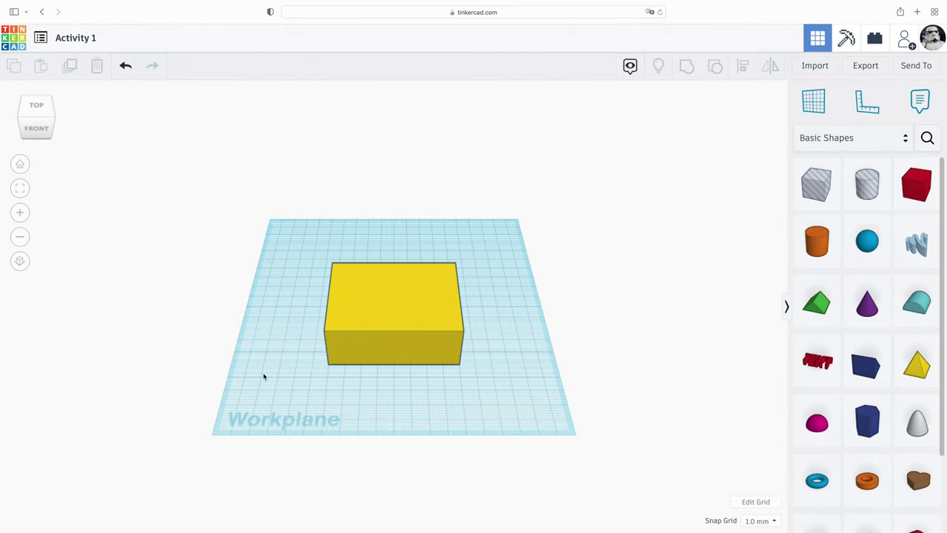
{"action": "left_click", "coordinate": [20, 166]}
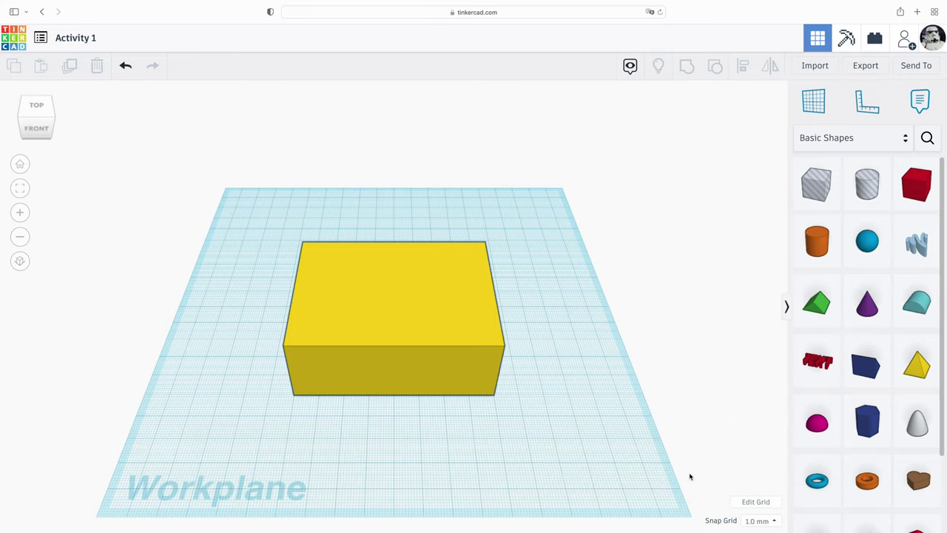
Duplicate the box in place and resize the copy into a back wall 10 mm thick and 80 mm high.
{"action": "right_click_drag", "start_coordinate": [408, 452], "coordinate": [301, 419]}
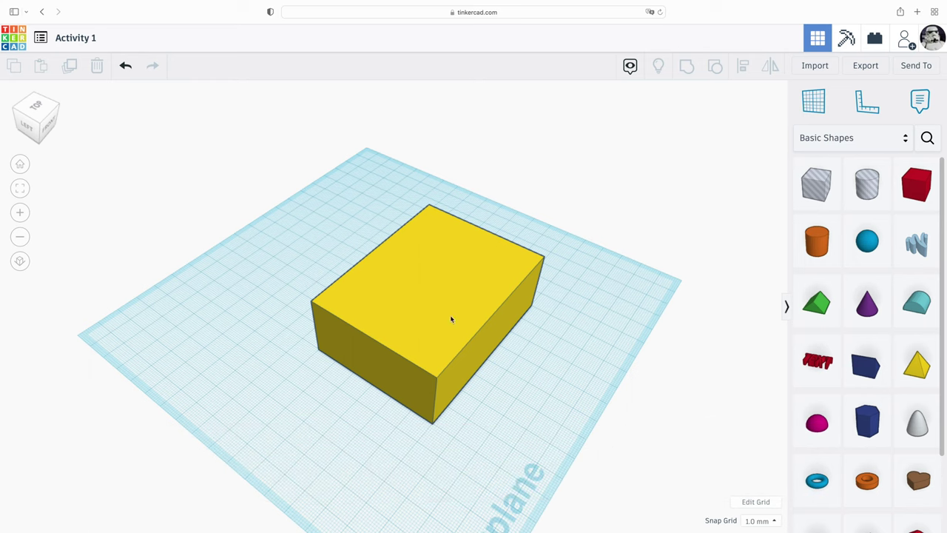
{"action": "left_click", "coordinate": [432, 316]}
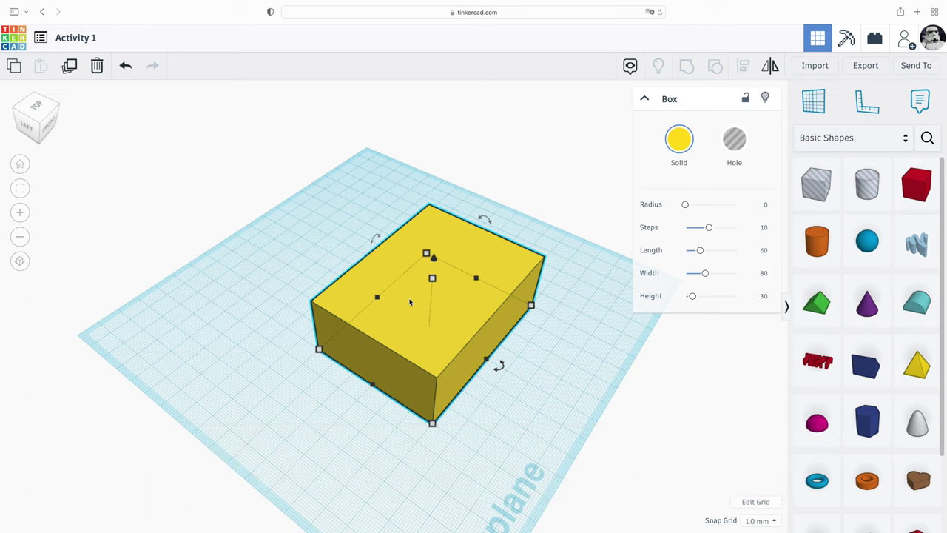
{"action": "left_click", "coordinate": [70, 67]}
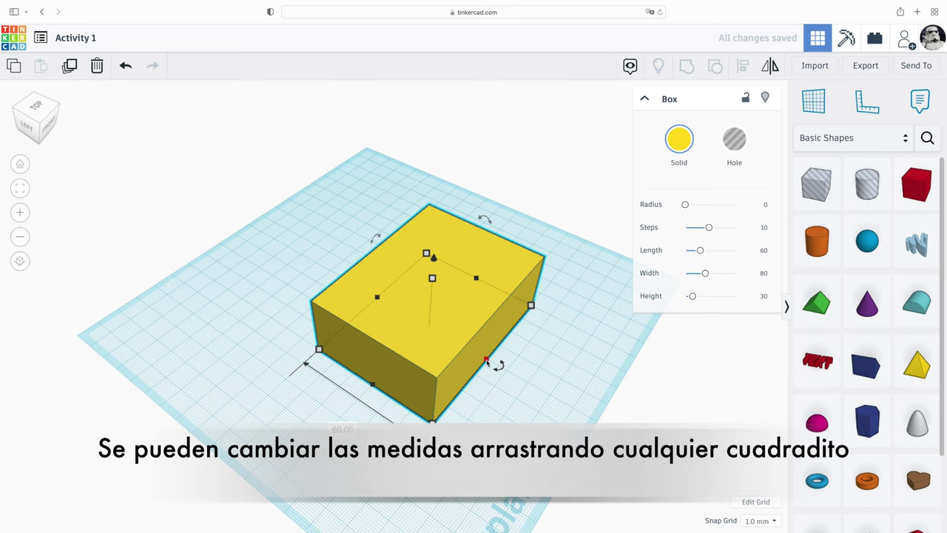
{"action": "left_click_drag", "start_coordinate": [486, 360], "coordinate": [396, 306]}
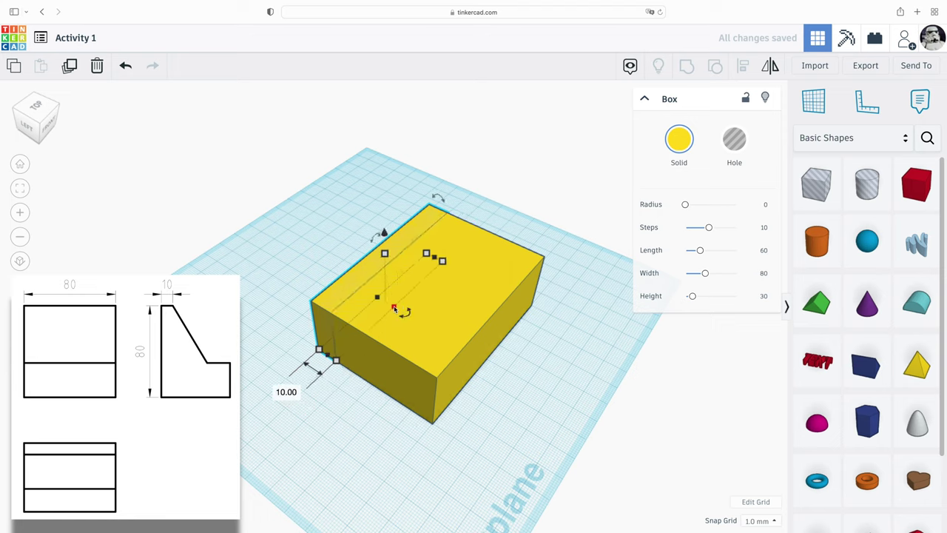
{"action": "right_click_drag", "start_coordinate": [359, 413], "coordinate": [357, 387]}
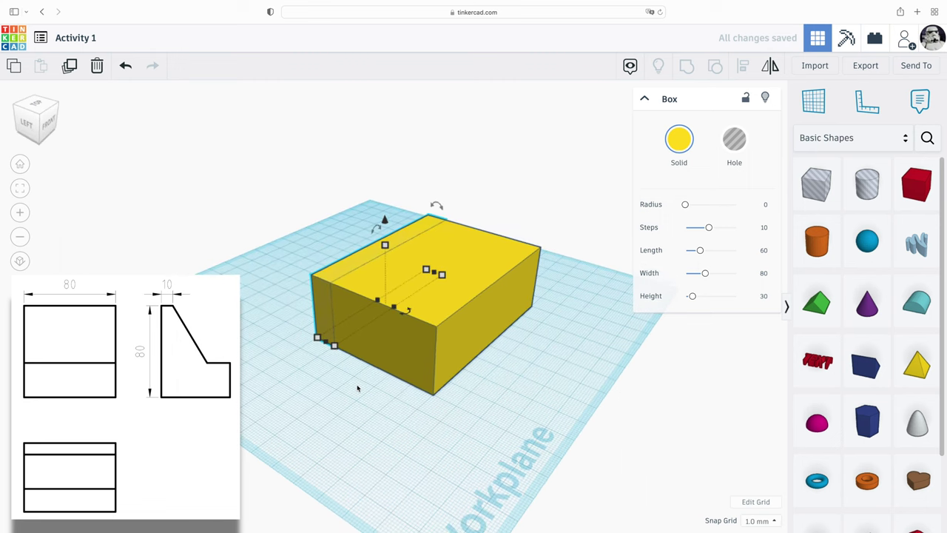
{"action": "left_click_drag", "start_coordinate": [385, 246], "coordinate": [384, 130]}
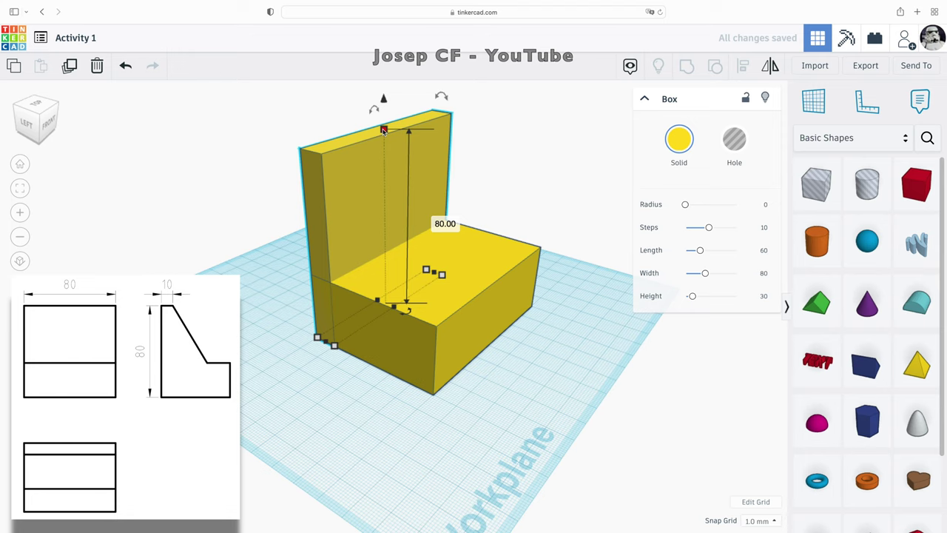
{"action": "left_click", "coordinate": [424, 472]}
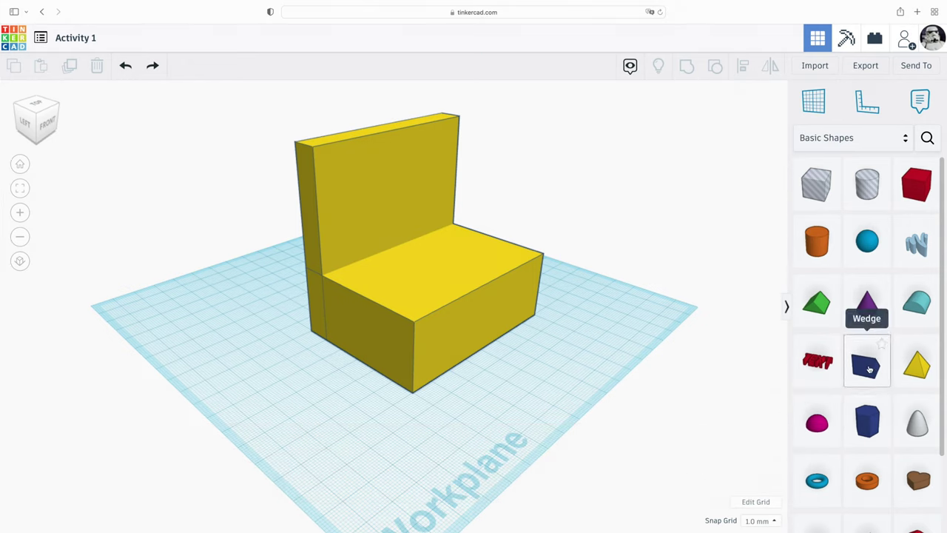
Place a wedge on the workplane in front of the box and colour it yellow to match.
{"action": "left_click_drag", "start_coordinate": [870, 369], "coordinate": [533, 399]}
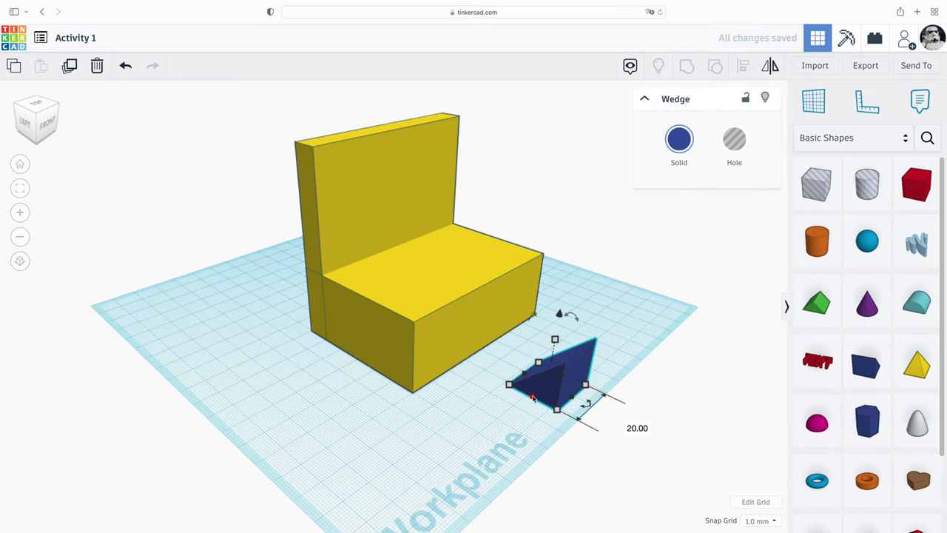
{"action": "left_click", "coordinate": [679, 139]}
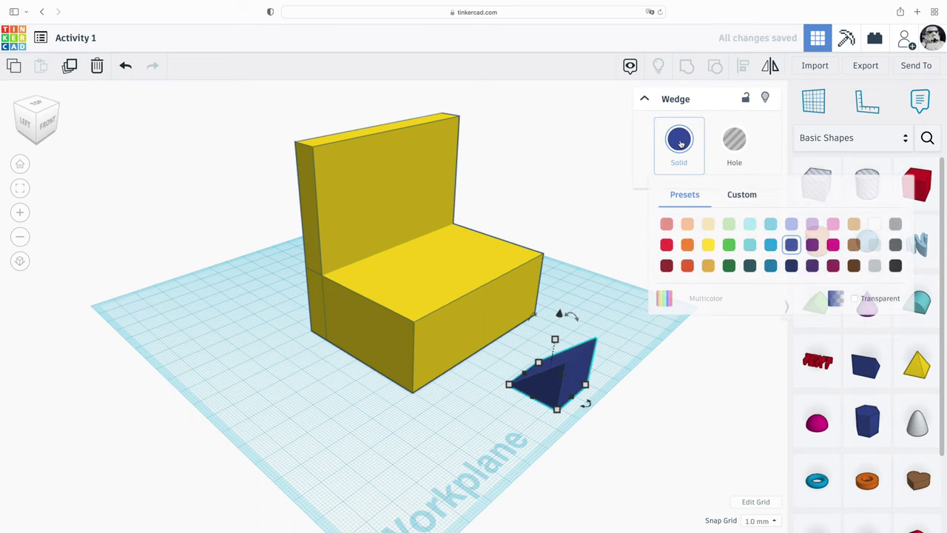
{"action": "left_click", "coordinate": [709, 247]}
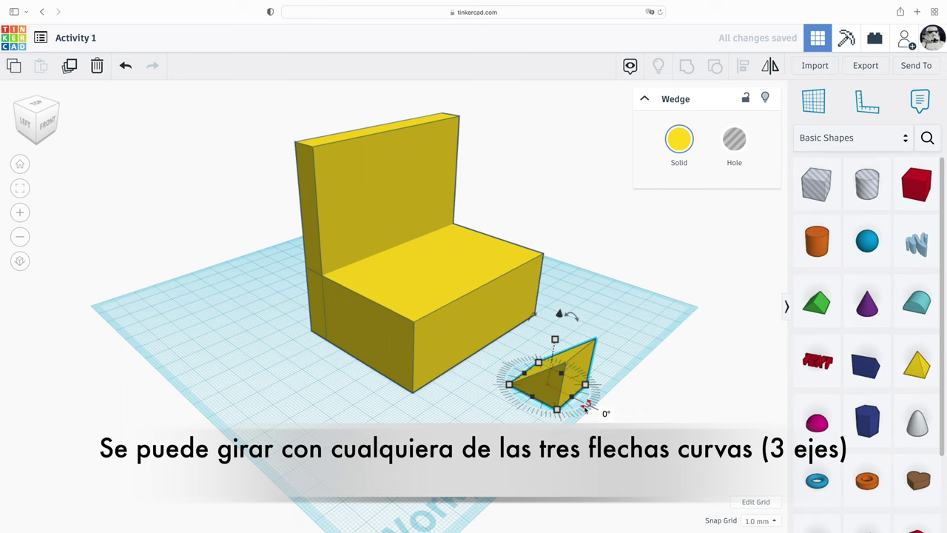
Rotate the wedge half a turn about its vertical axis so its sloped face points to the front.
{"action": "left_click_drag", "start_coordinate": [585, 407], "coordinate": [593, 407]}
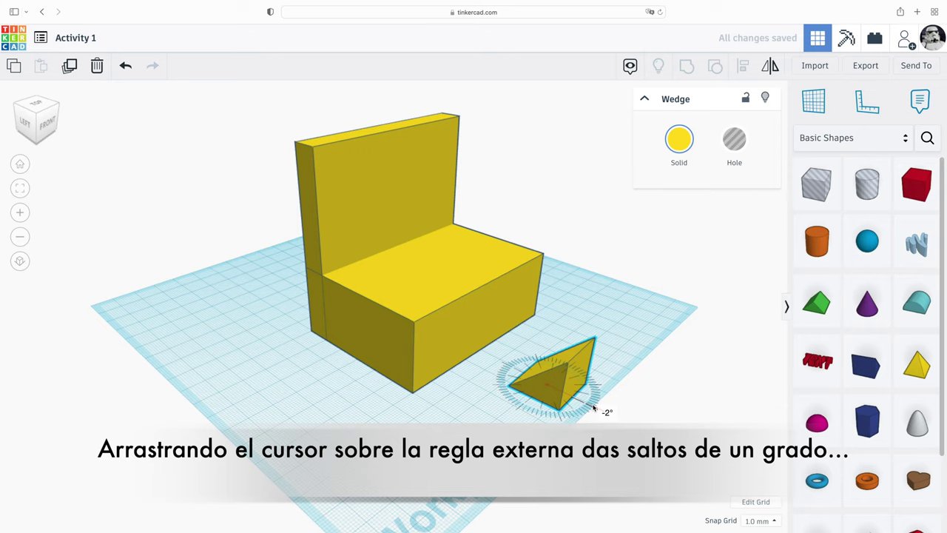
{"action": "mouse_move", "coordinate": [593, 407]}
{"action": "left_mouse_down"}
{"action": "mouse_move", "coordinate": [603, 359]}
{"action": "mouse_move", "coordinate": [615, 387]}
{"action": "mouse_move", "coordinate": [606, 410]}
{"action": "mouse_move", "coordinate": [580, 400]}
{"action": "left_mouse_up"}
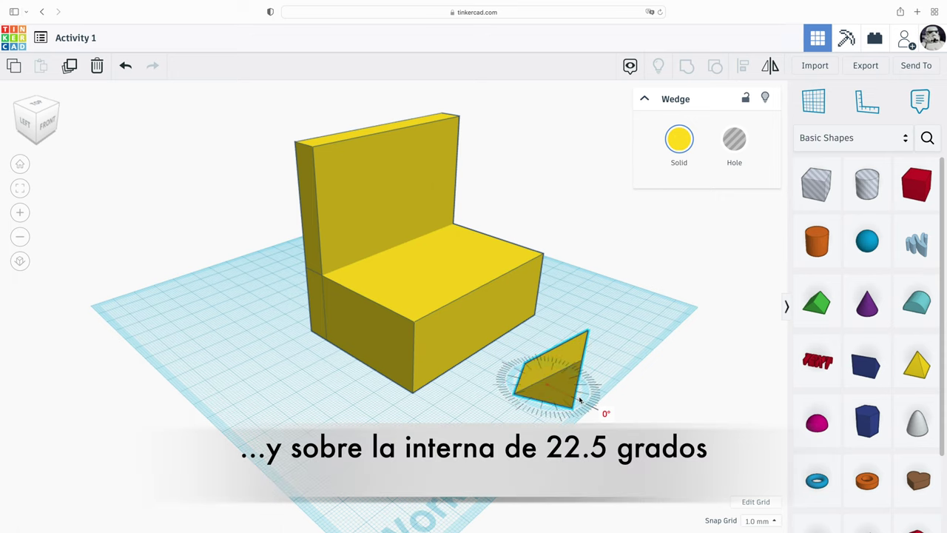
{"action": "left_click_drag", "start_coordinate": [580, 399], "coordinate": [522, 373]}
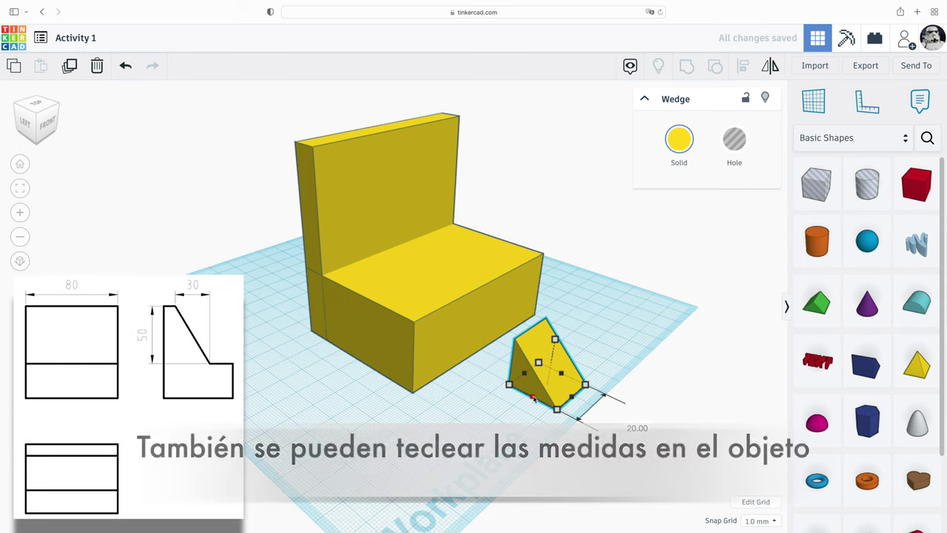
Resize the wedge's base to 80 mm along the box's long side and 30 mm in depth.
{"action": "left_click_drag", "start_coordinate": [531, 399], "coordinate": [491, 427]}
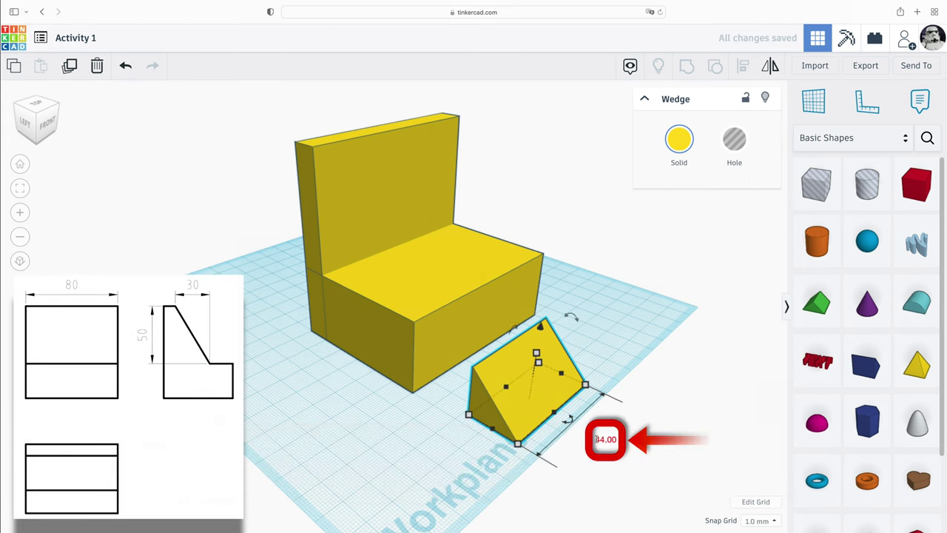
{"action": "left_click", "coordinate": [605, 440]}
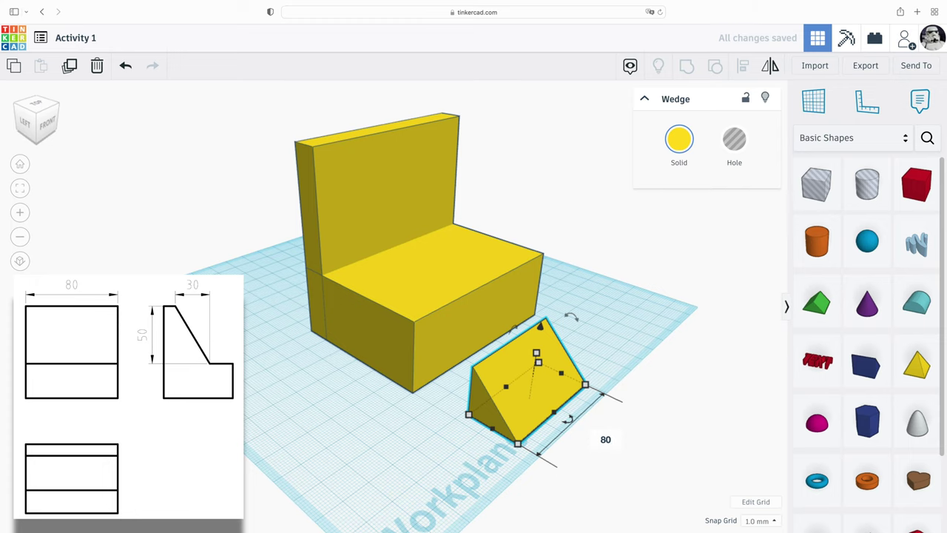
{"action": "type", "text": "80"}
{"action": "key", "text": "Return"}
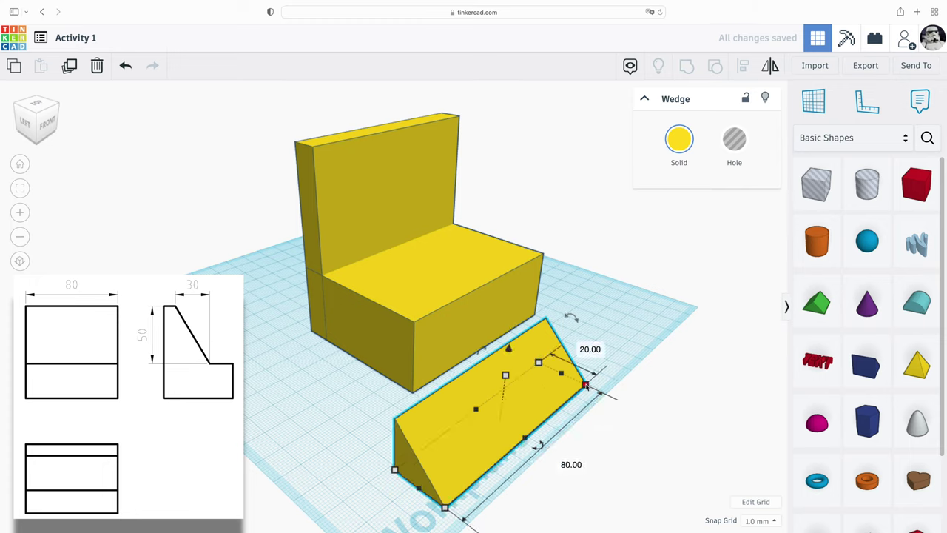
{"action": "left_click", "coordinate": [589, 349]}
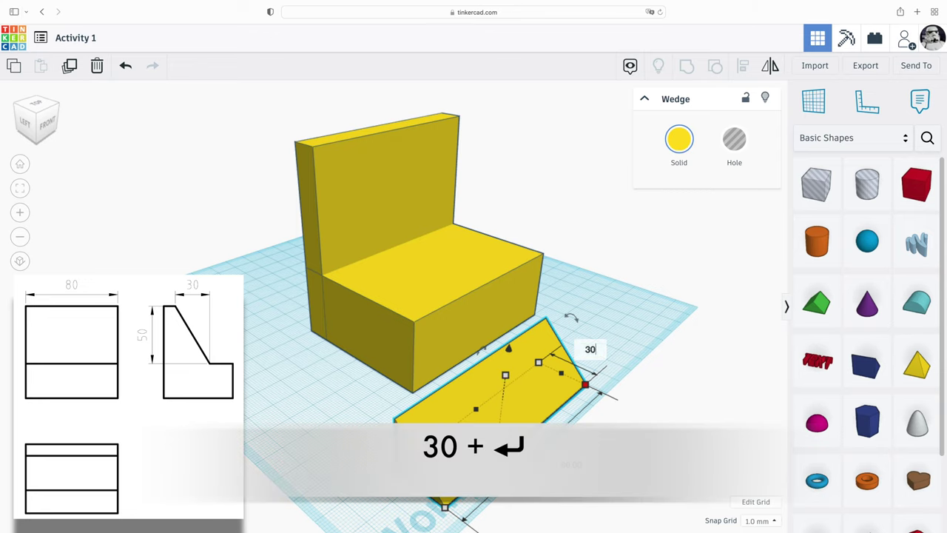
{"action": "key", "text": "Return"}
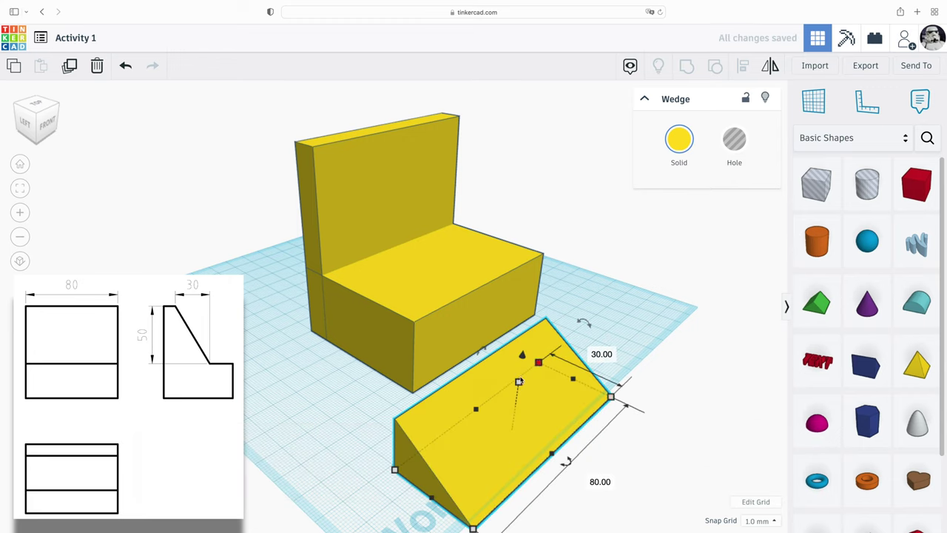
Set the wedge's height to 50 mm.
{"action": "left_click_drag", "start_coordinate": [518, 382], "coordinate": [520, 344]}
{"action": "left_click", "coordinate": [580, 390]}
{"action": "type", "text": "50"}
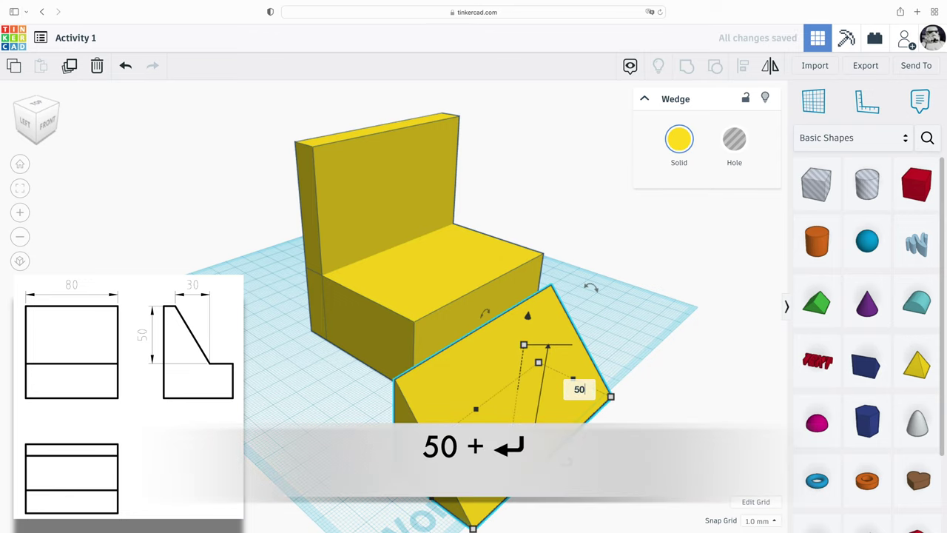